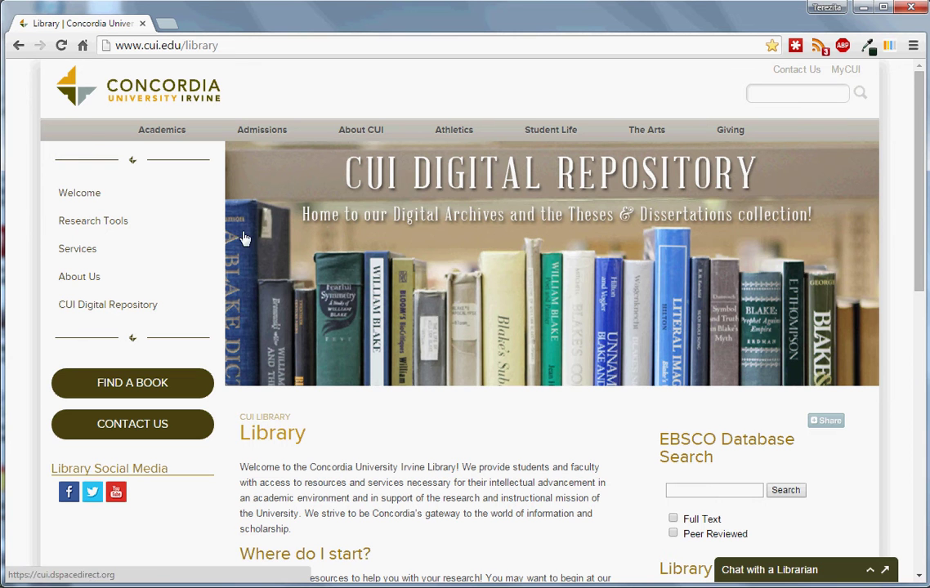
Go to Research Tools and open the Research Databases 'articles' listing
click(104, 231)
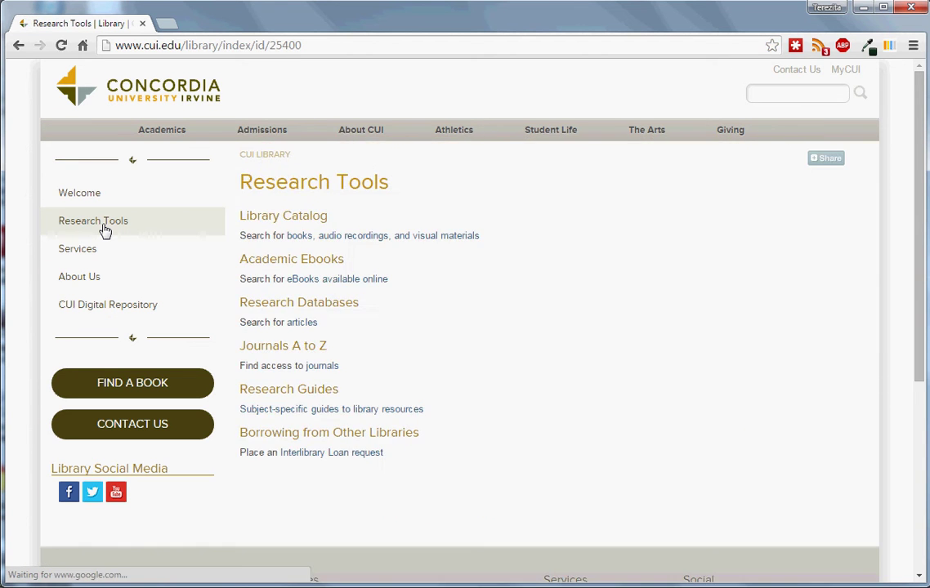
click(303, 324)
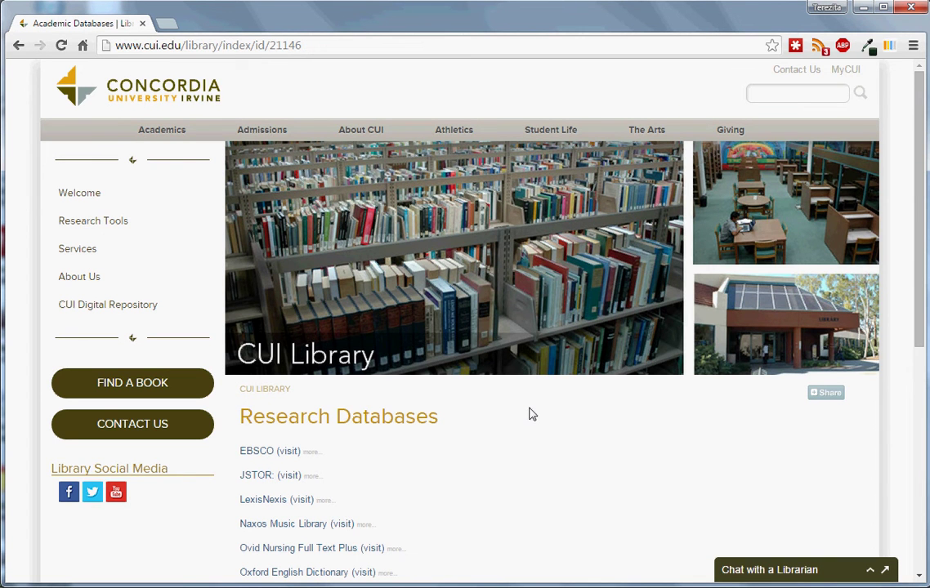
Open EBSCO, select Academic Search Complete, Education Research Complete and ERIC, and continue
click(266, 457)
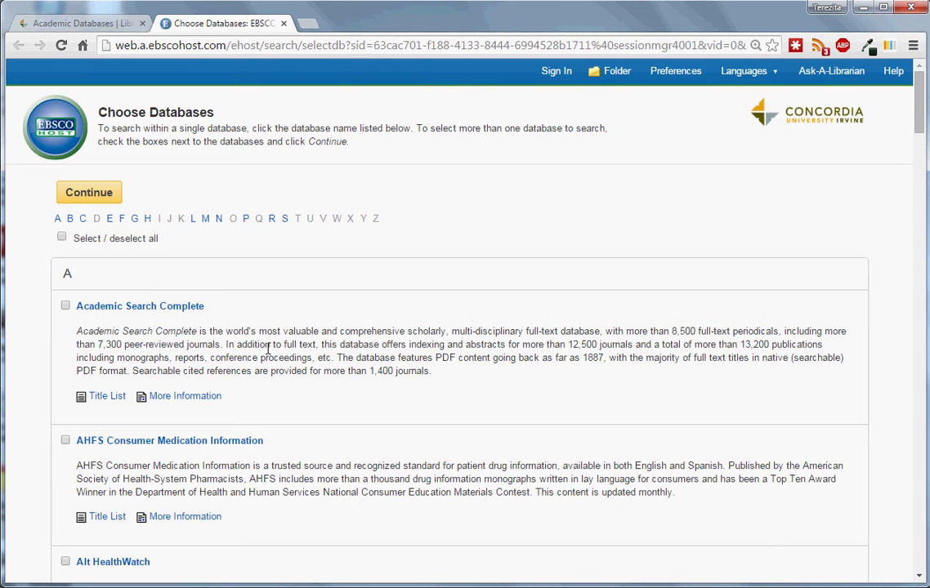
click(65, 306)
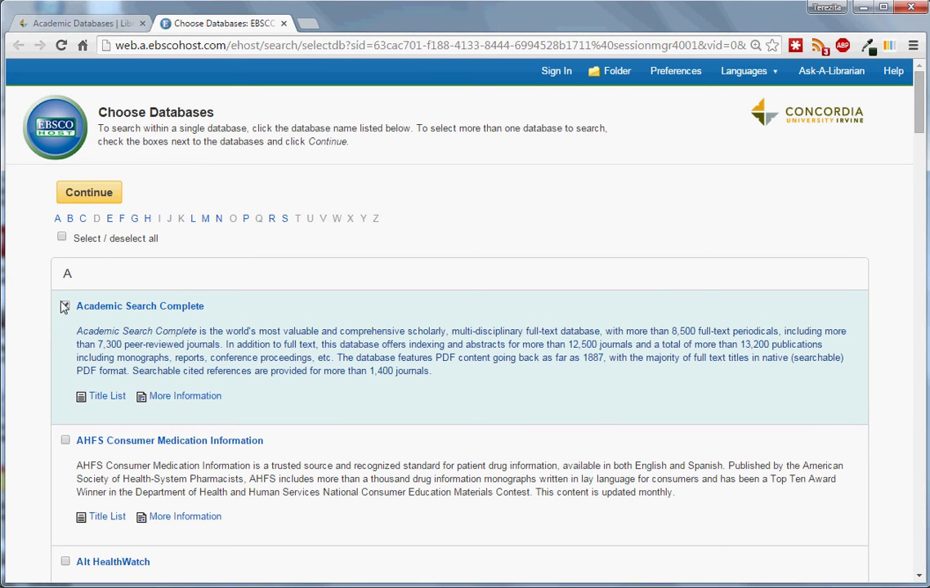
scroll(187, 353, down, 10)
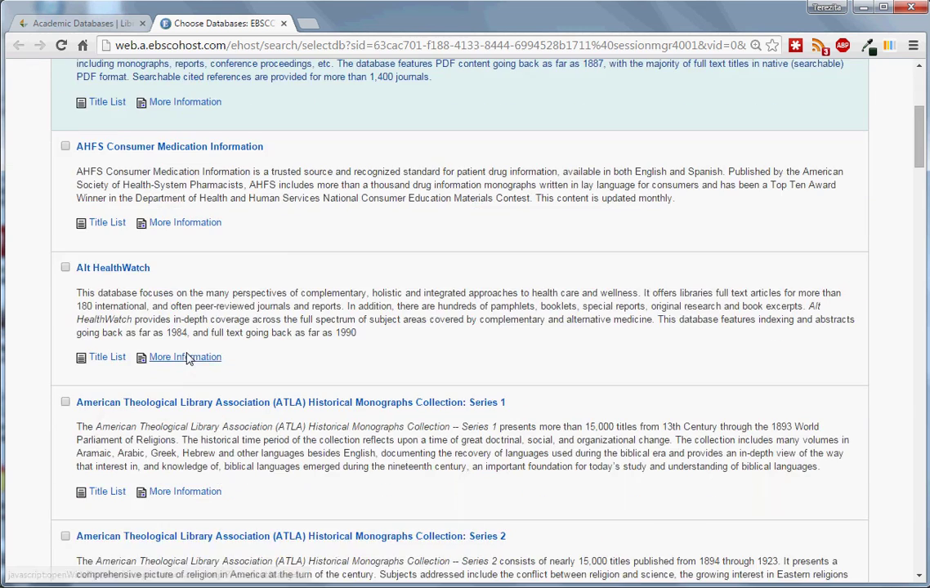
scroll(187, 353, down, 6)
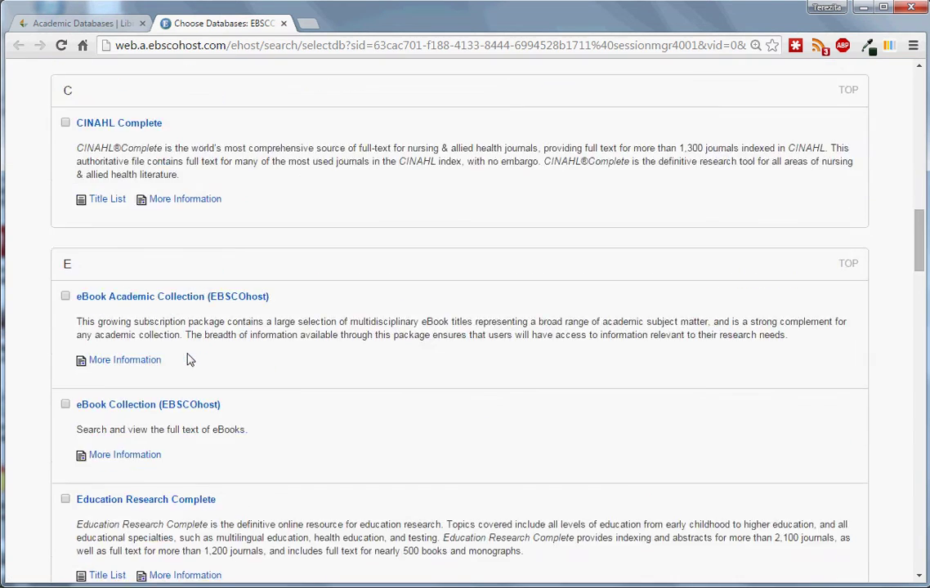
click(65, 278)
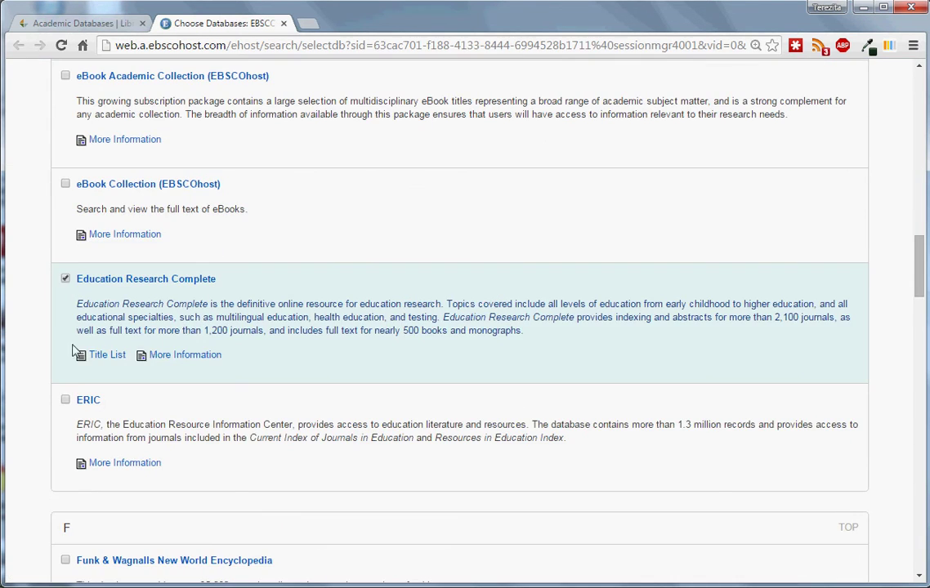
click(66, 399)
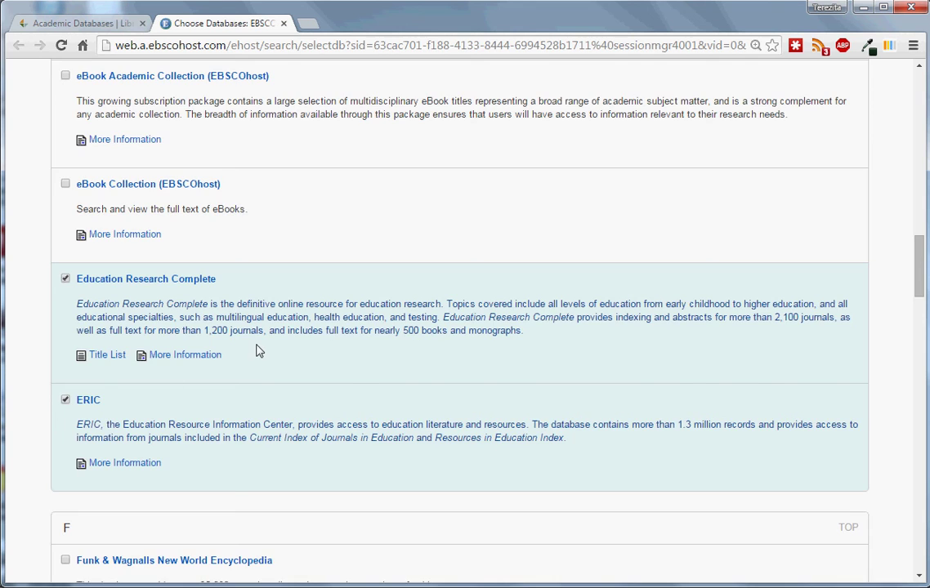
scroll(258, 350, up, 3)
scroll(258, 350, up, 15)
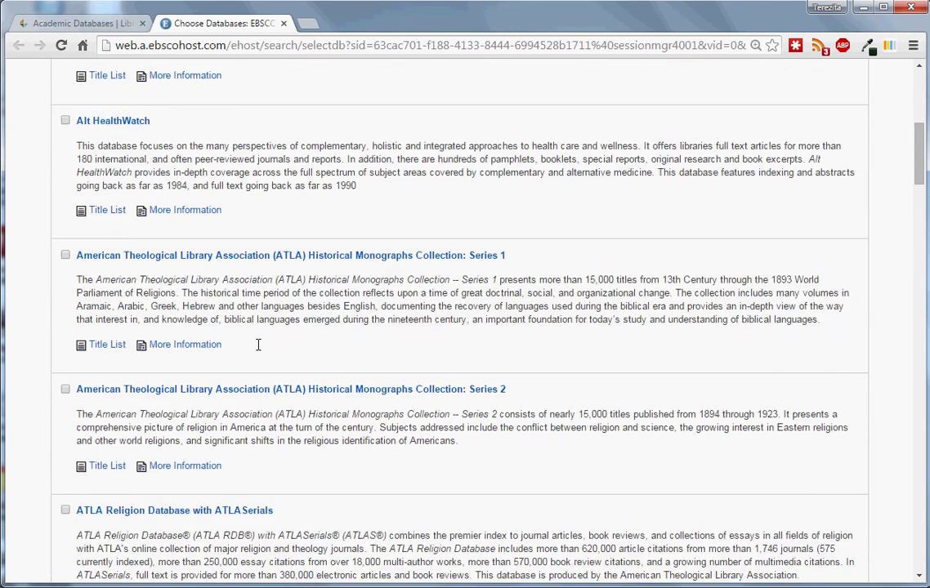
scroll(258, 350, up, 1)
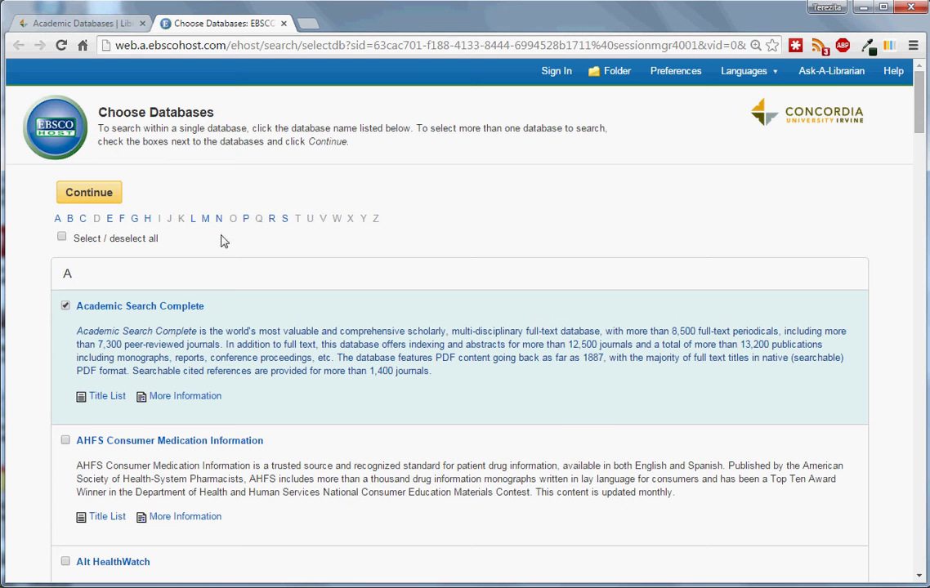
click(99, 201)
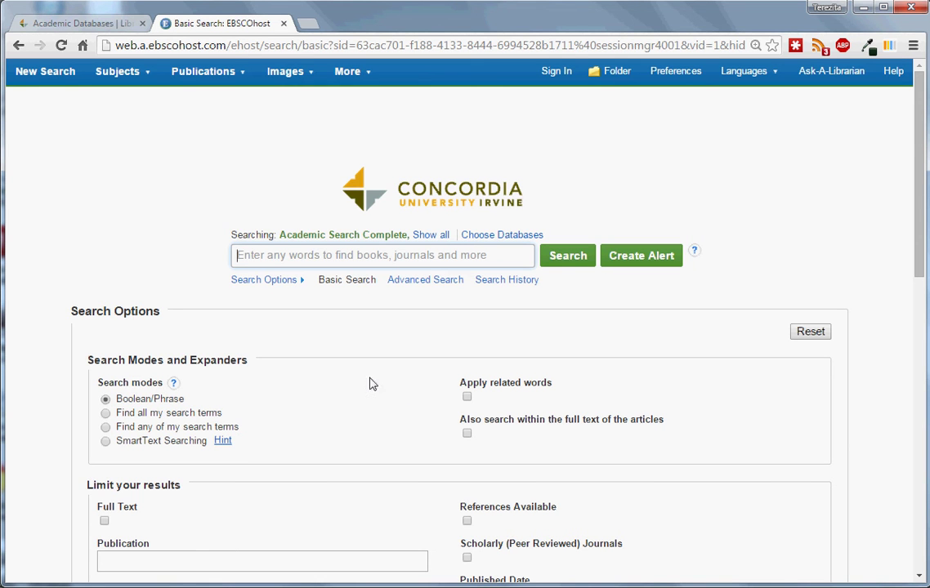
Open Advanced Search and limit results to Full Text and Scholarly (Peer Reviewed) Journals
click(417, 282)
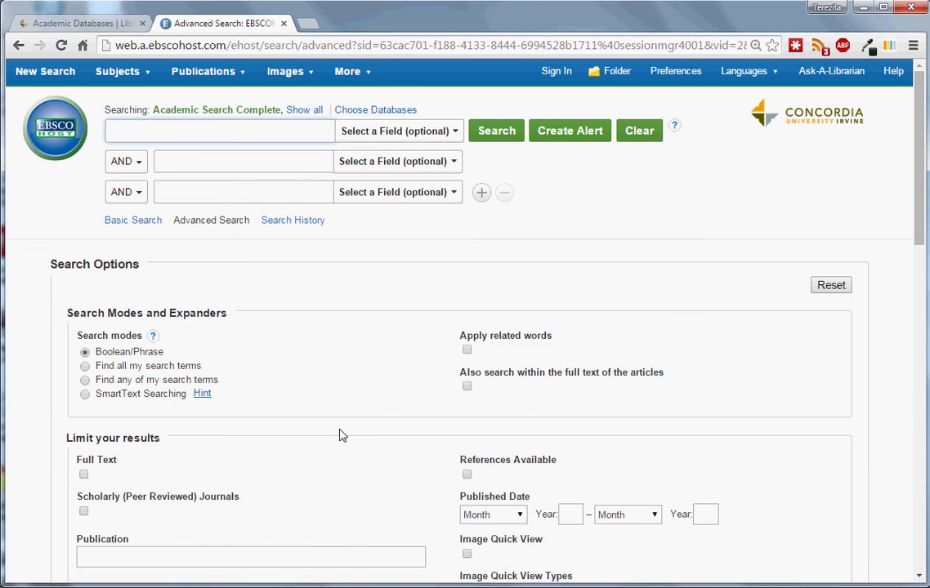
scroll(341, 436, down, 1)
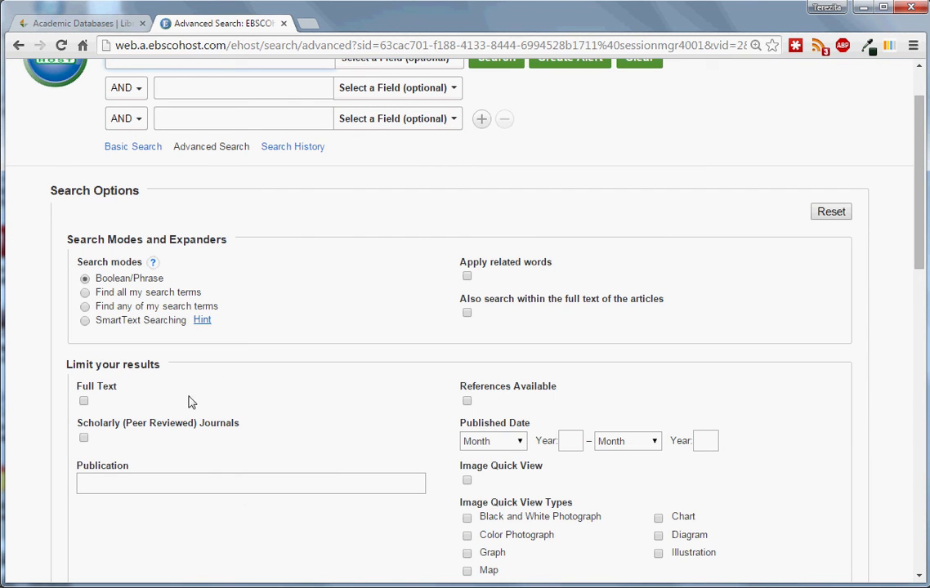
click(83, 402)
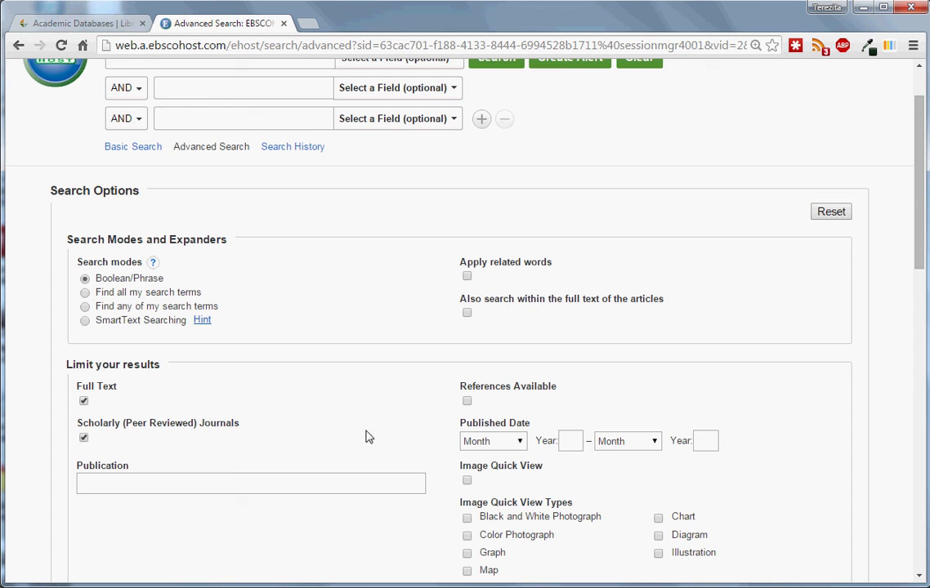
scroll(379, 439, up, 2)
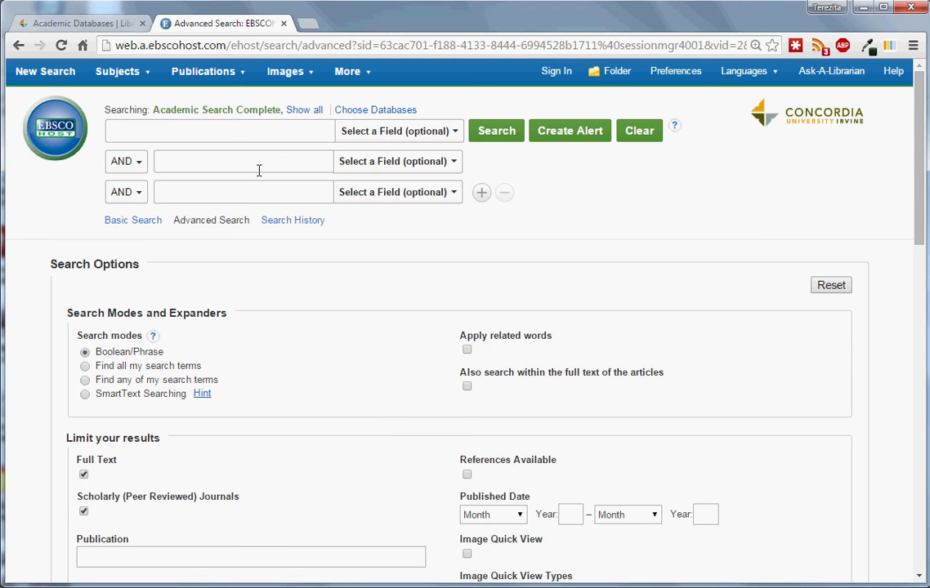
Search for 'english language learners' via the autocomplete suggestion
click(217, 136)
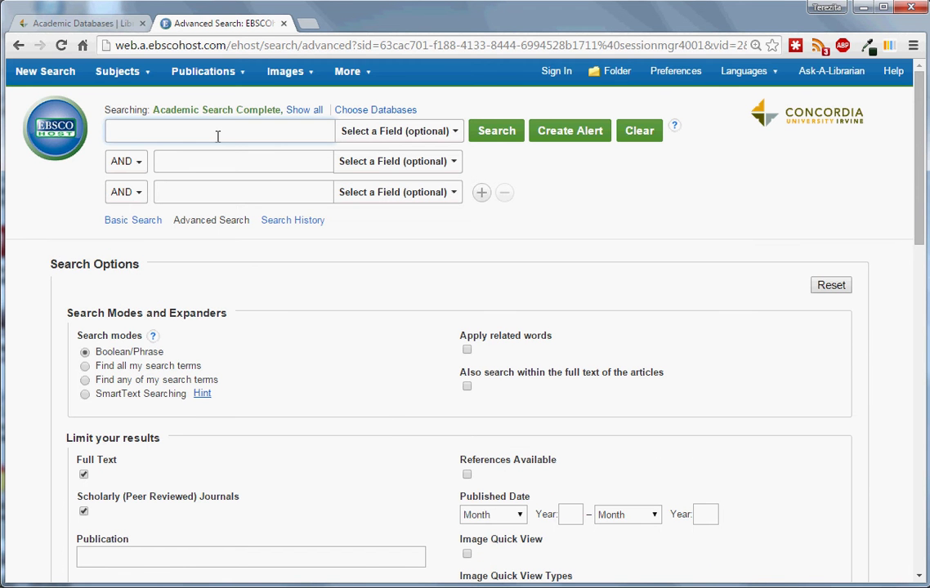
text(english)
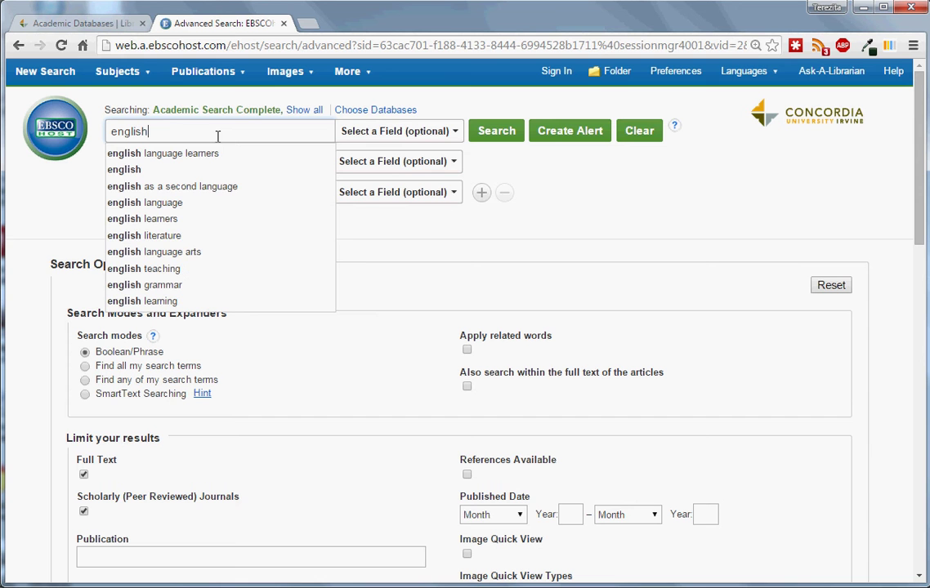
text( languag)
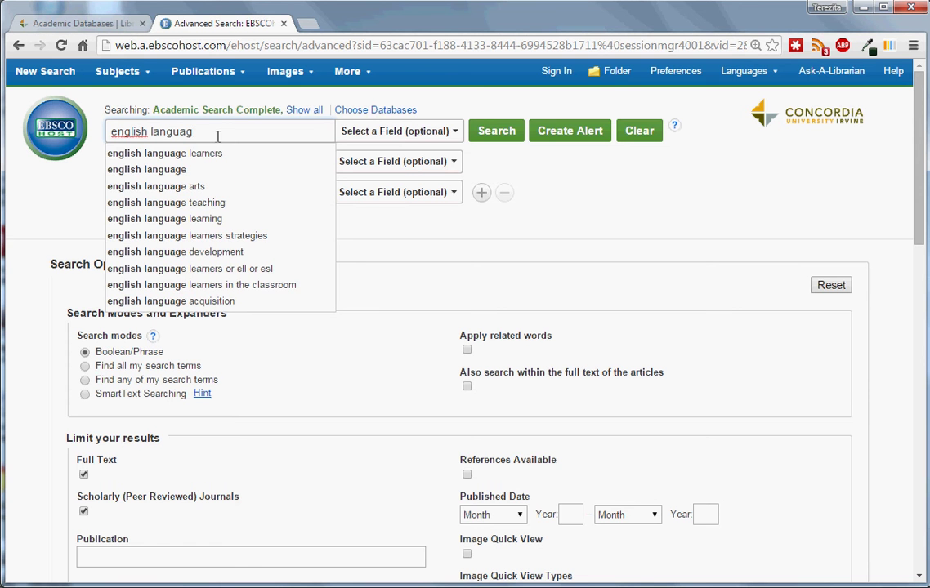
click(204, 153)
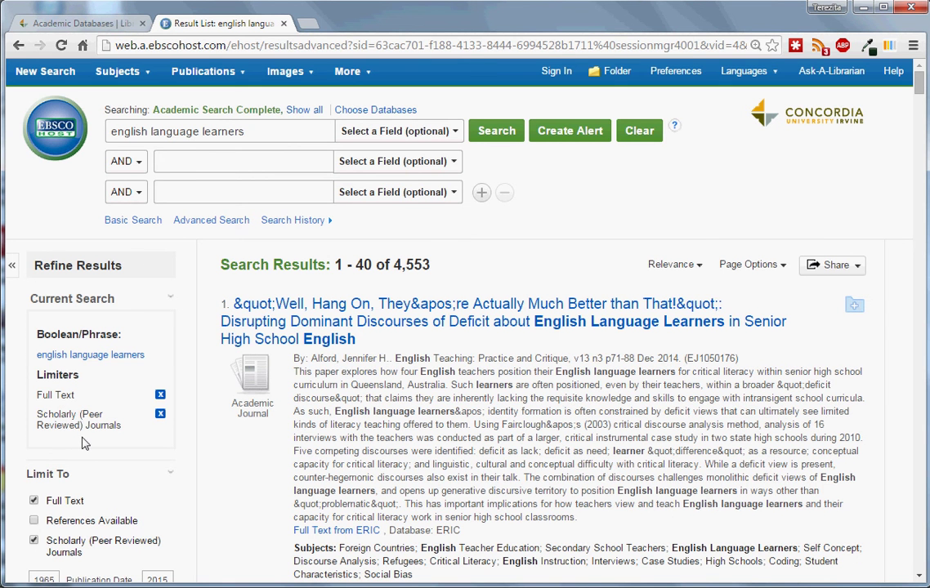
Set the Publication Date range to 2005–2015 and expand the Subject facet
scroll(204, 474, down, 1)
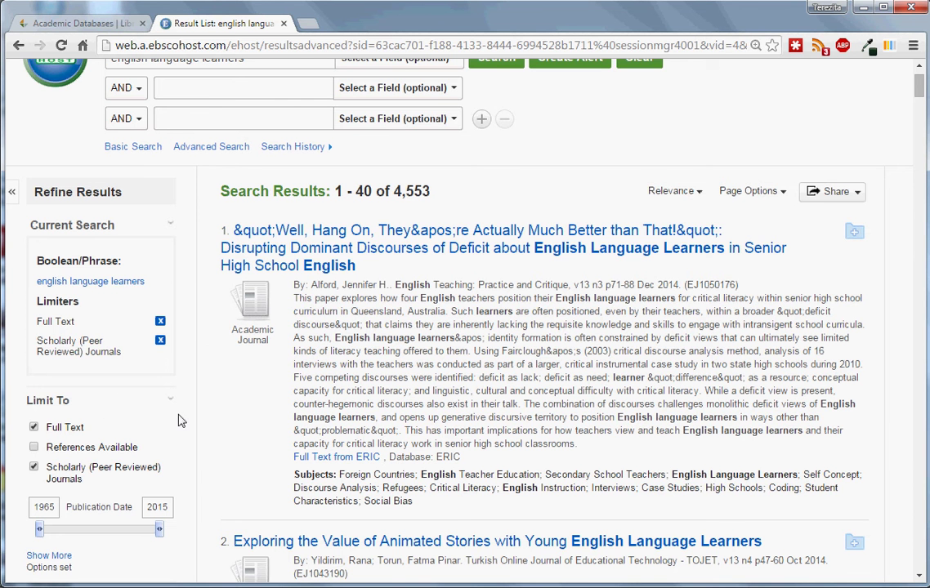
scroll(131, 413, down, 2)
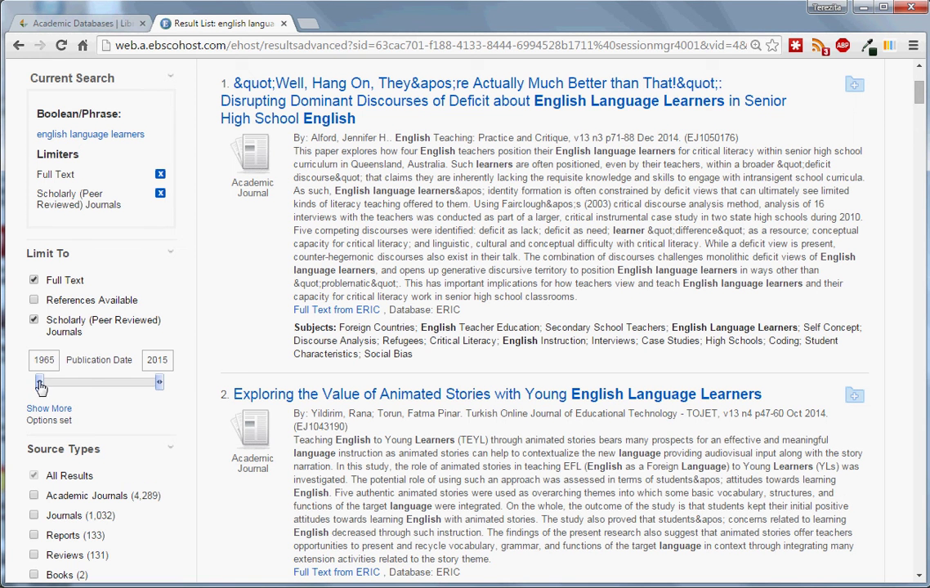
drag(39, 382, 139, 392)
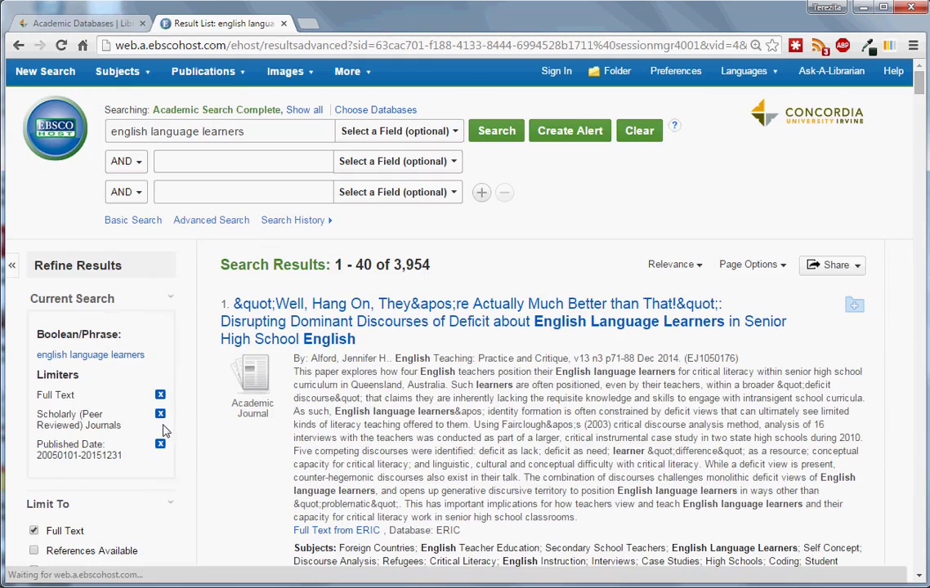
scroll(185, 405, down, 2)
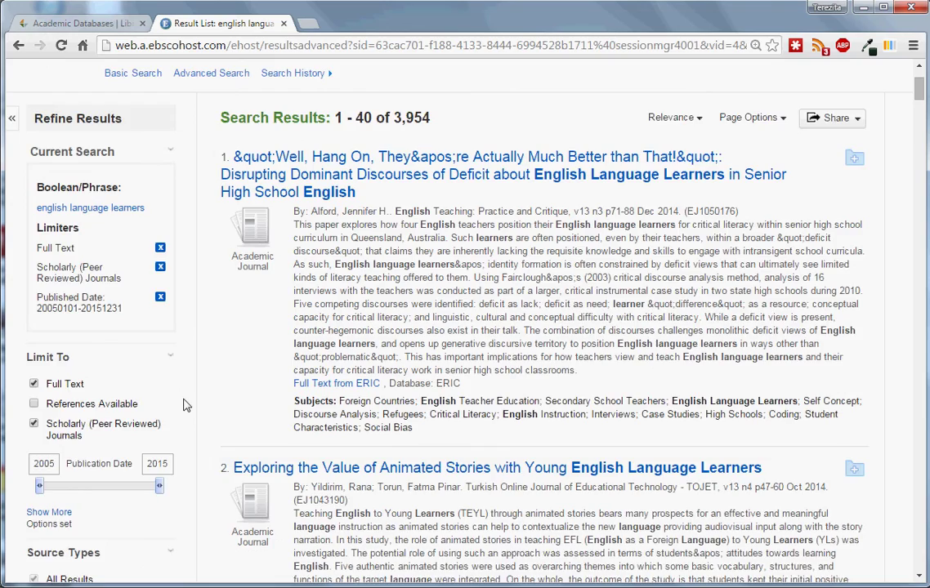
scroll(185, 409, down, 5)
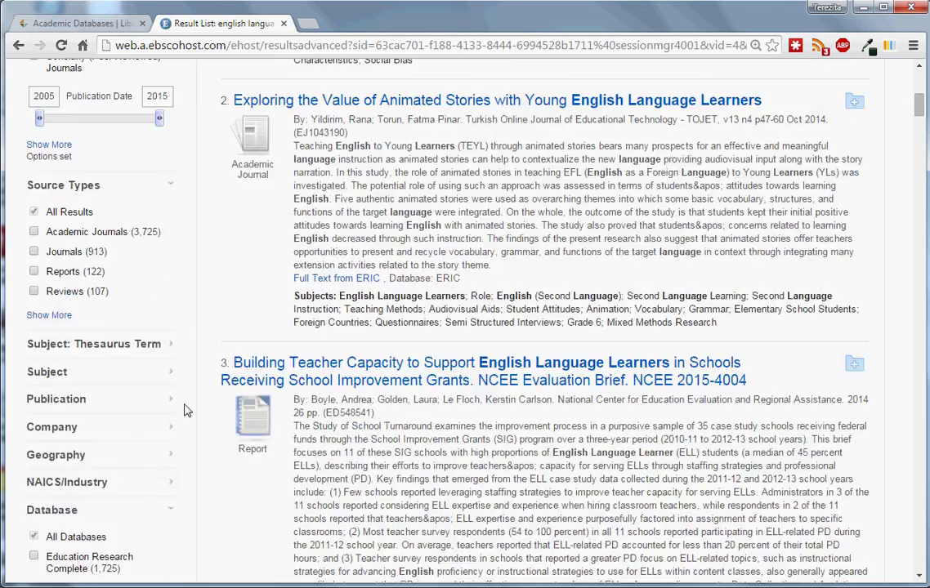
click(49, 374)
scroll(74, 356, down, 1)
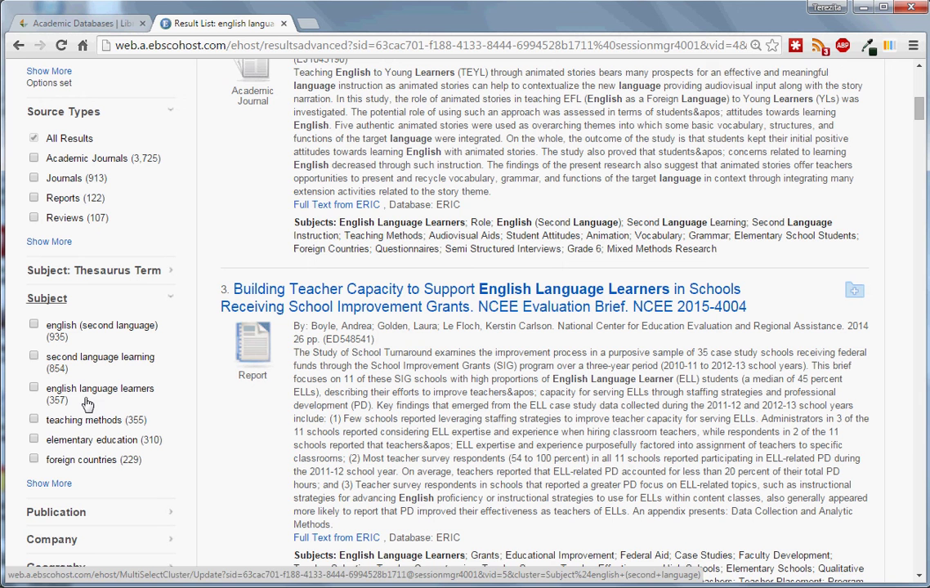
Apply subject filters english (second language), elementary education and second language instruction
click(49, 483)
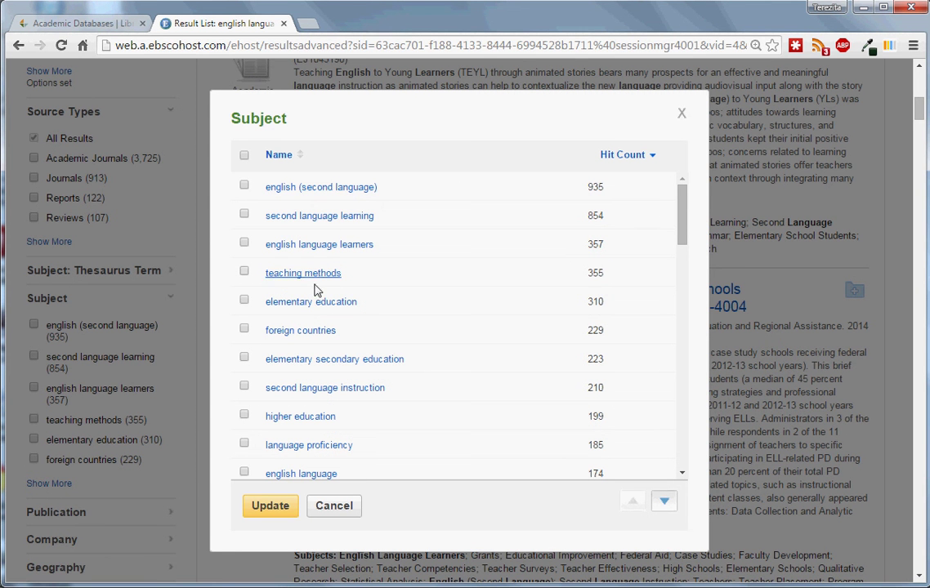
click(245, 186)
click(244, 301)
click(276, 508)
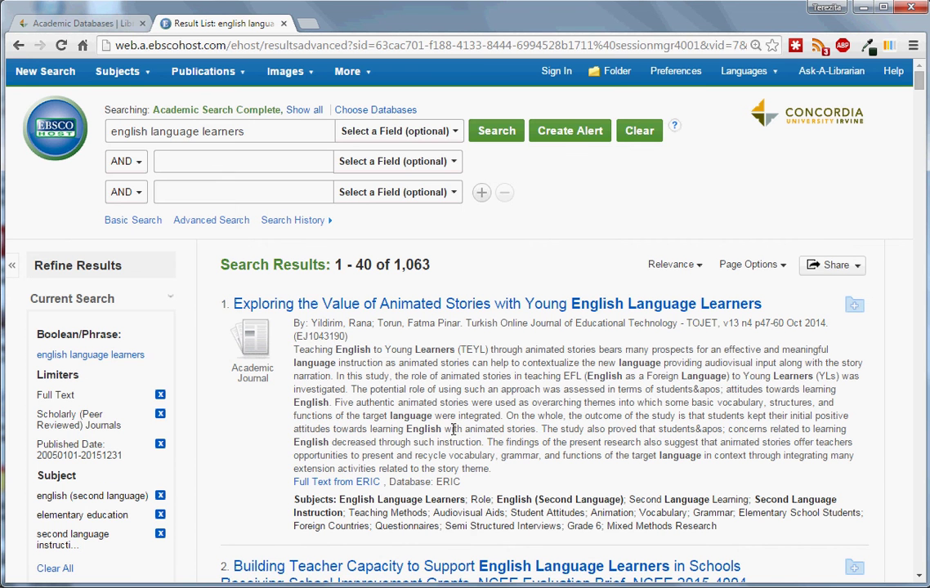
Open the PDF of result 6, 'Language Learning Strategies Used by Distance Learners of English'
scroll(473, 437, down, 2)
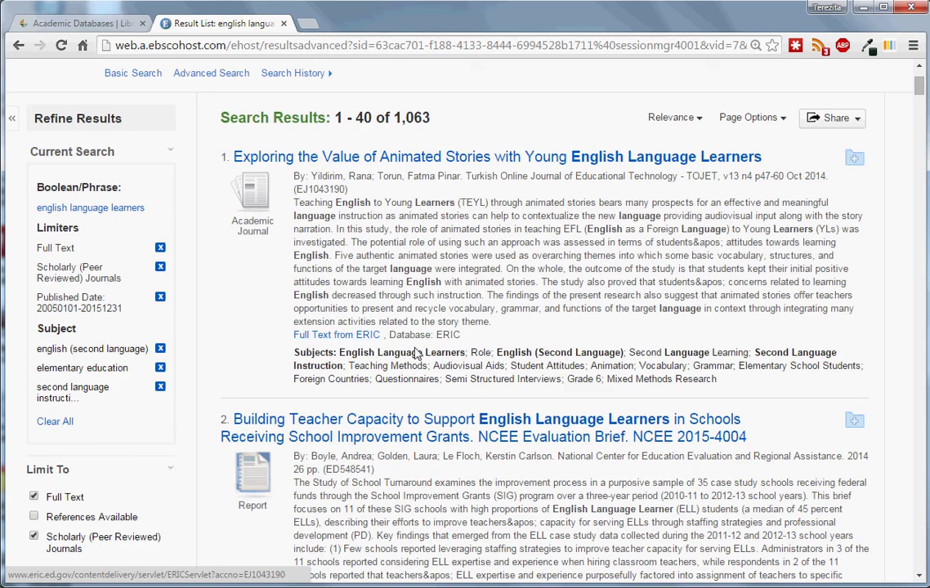
scroll(463, 357, down, 3)
scroll(464, 365, down, 13)
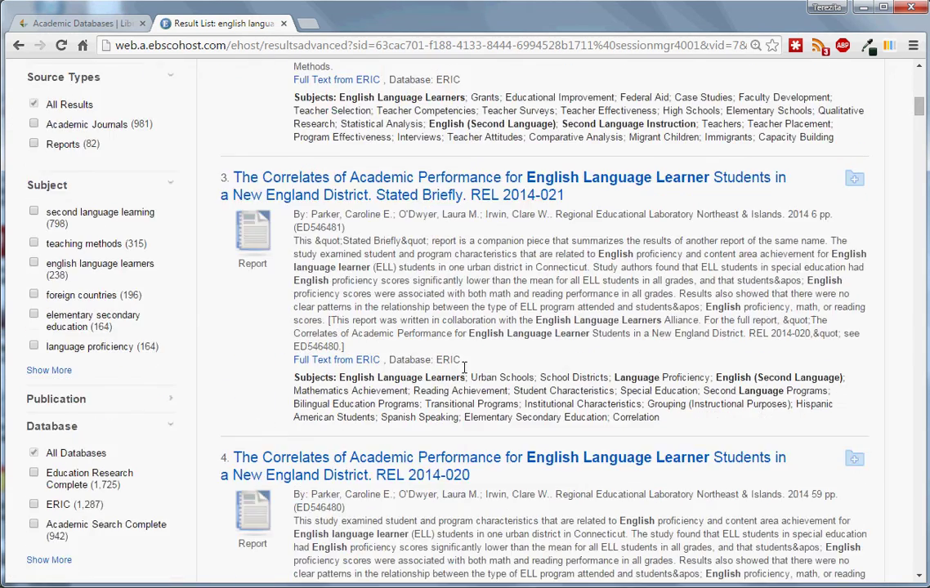
scroll(463, 375, down, 6)
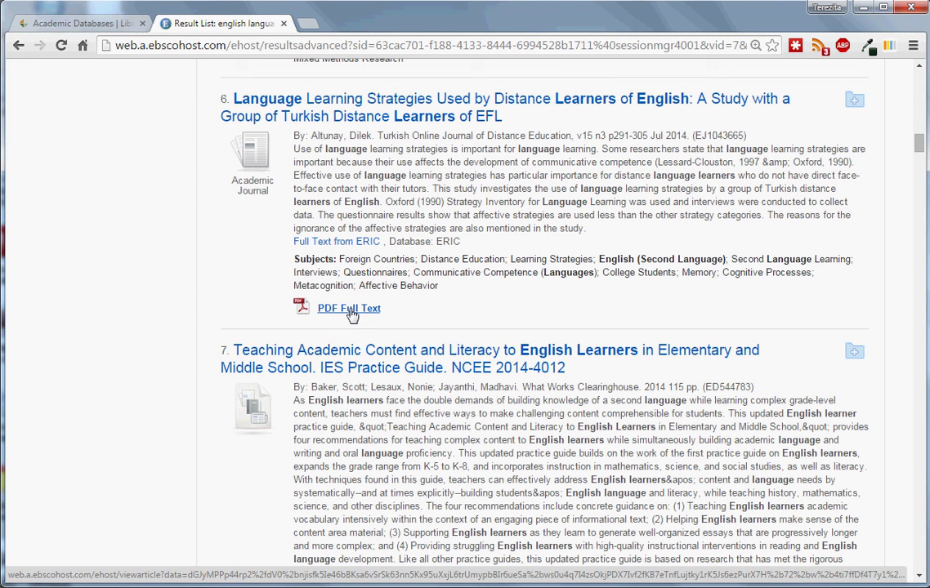
click(353, 314)
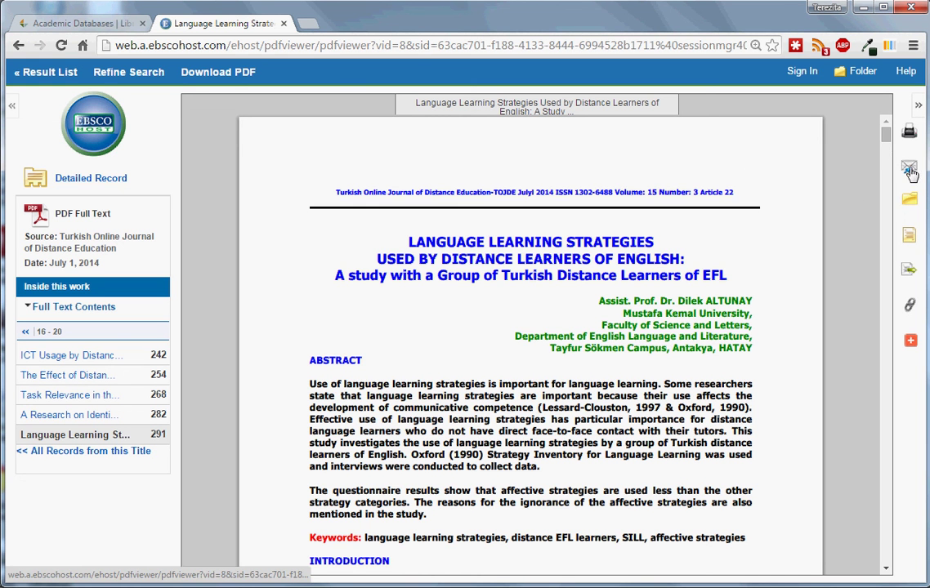
Show the article's citation formats and highlight its APA reference
click(908, 243)
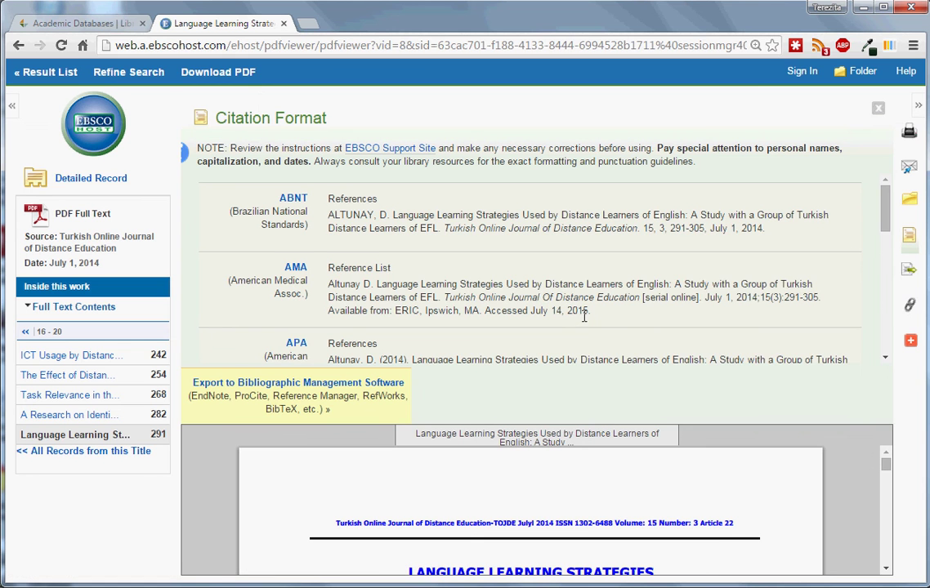
scroll(584, 316, down, 1)
drag(330, 290, 746, 313)
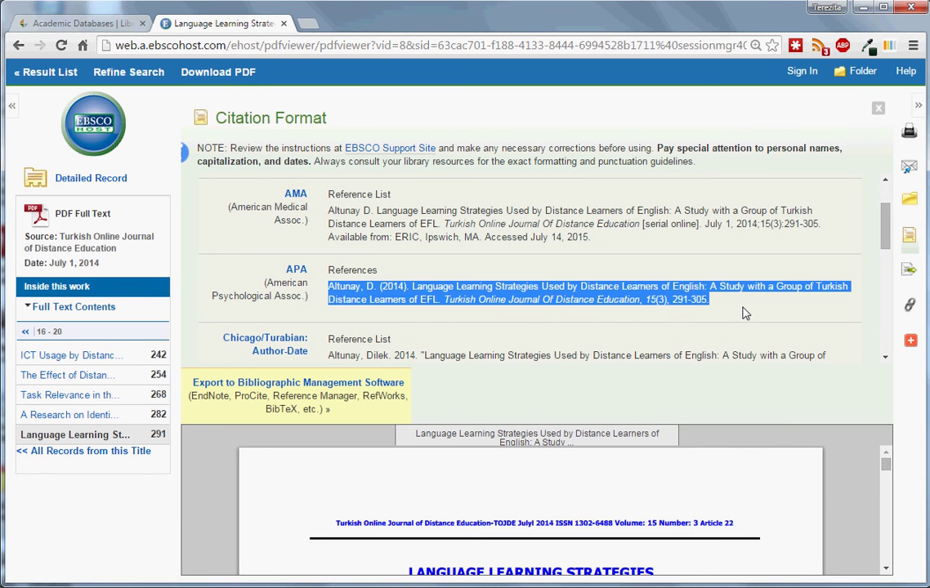
click(746, 313)
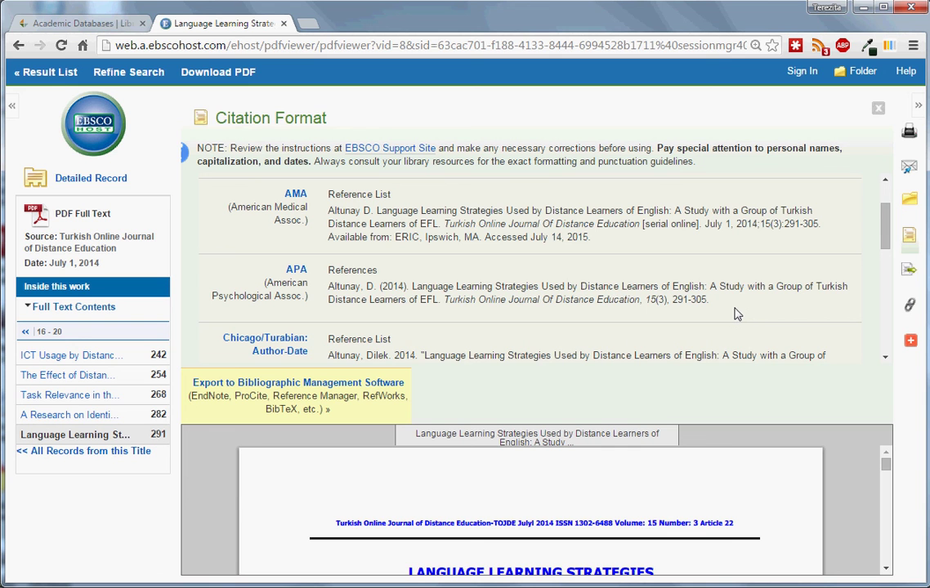